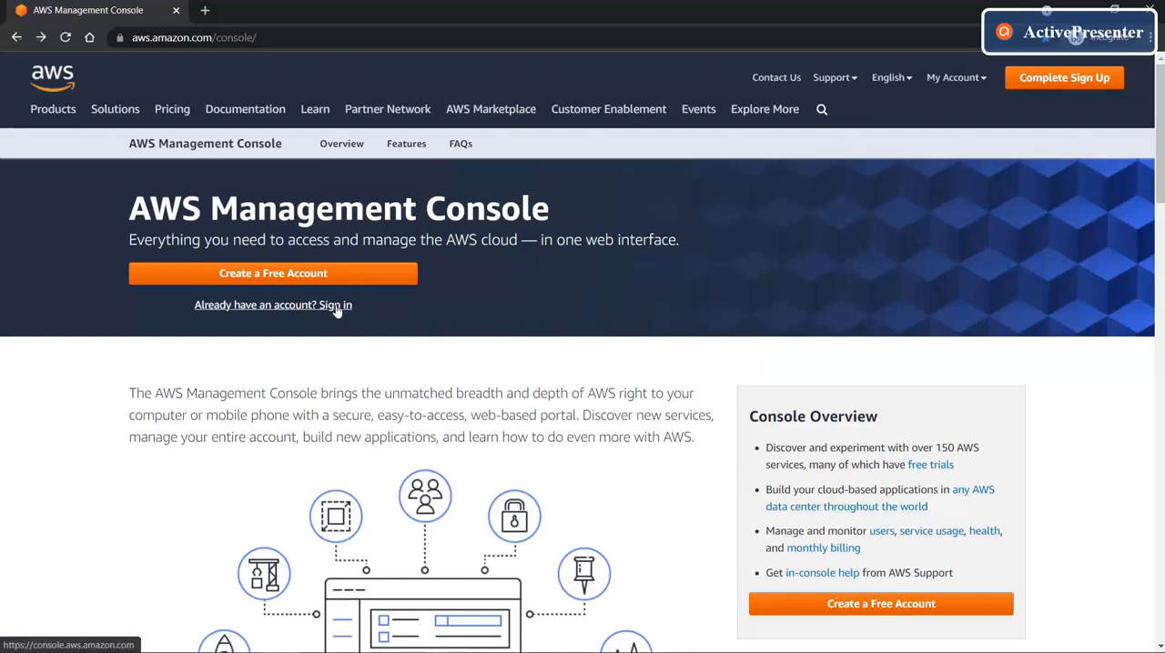
# - Sign in to the AWS Management Console and open the EC2 service
pyautogui.click(337, 306)
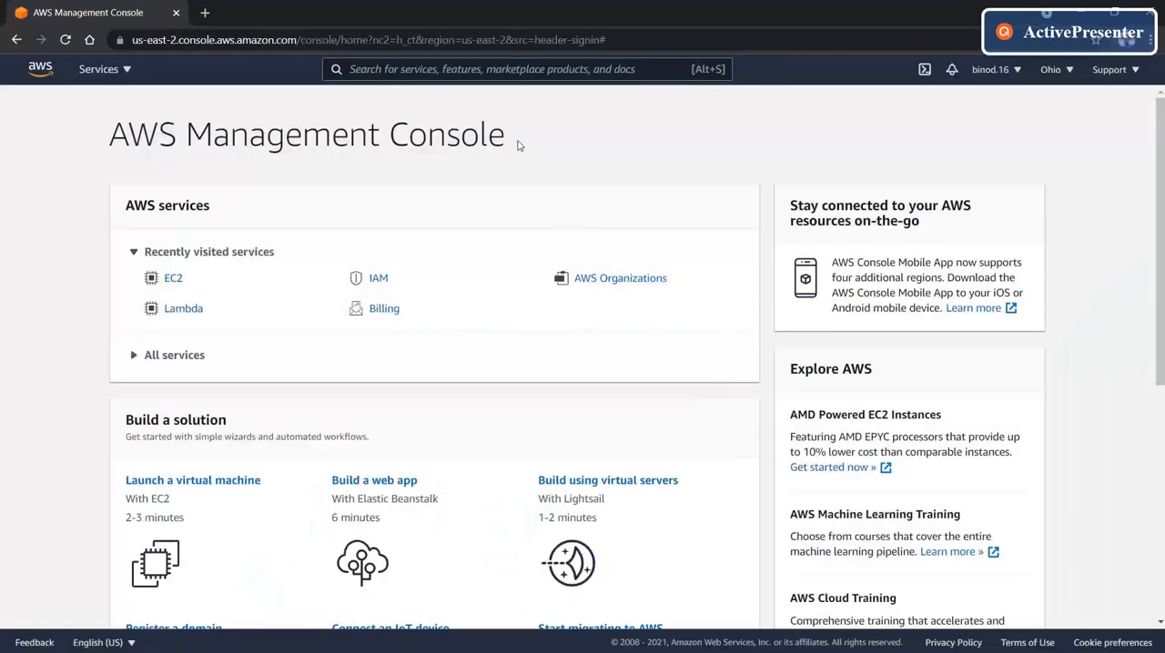
pyautogui.click(492, 69)
pyautogui.write('ec2')
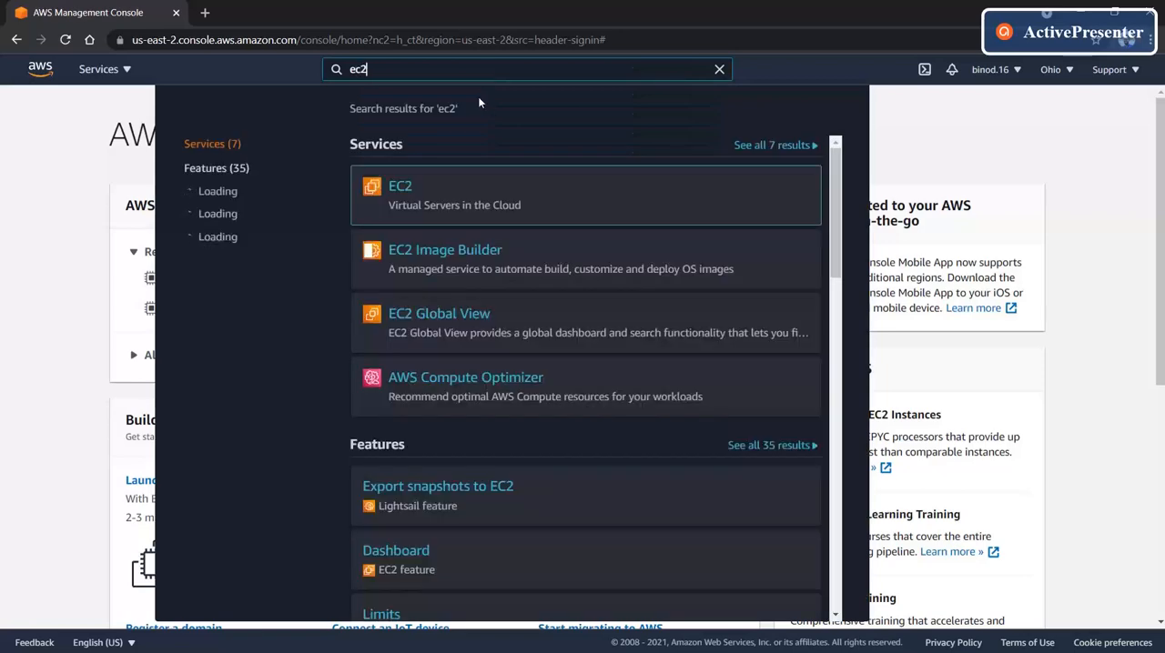
pyautogui.click(397, 193)
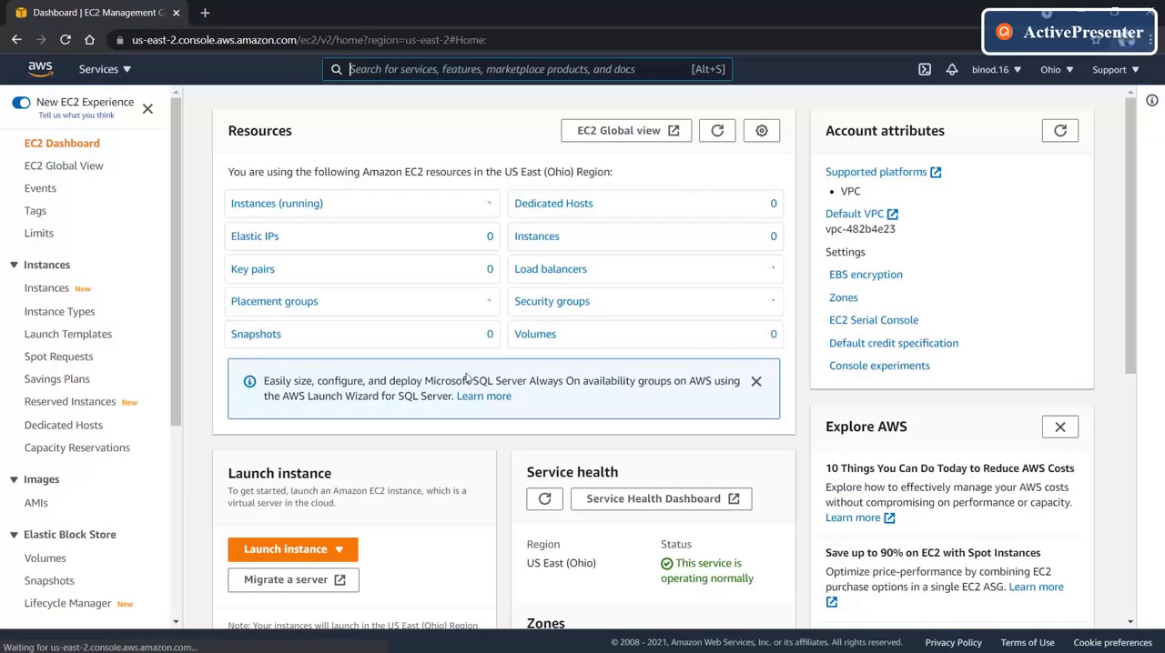
# - Start launching a new EC2 instance with the 64-bit (x86) Ubuntu Server 20.04 LTS (HVM) machine image
pyautogui.click(336, 550)
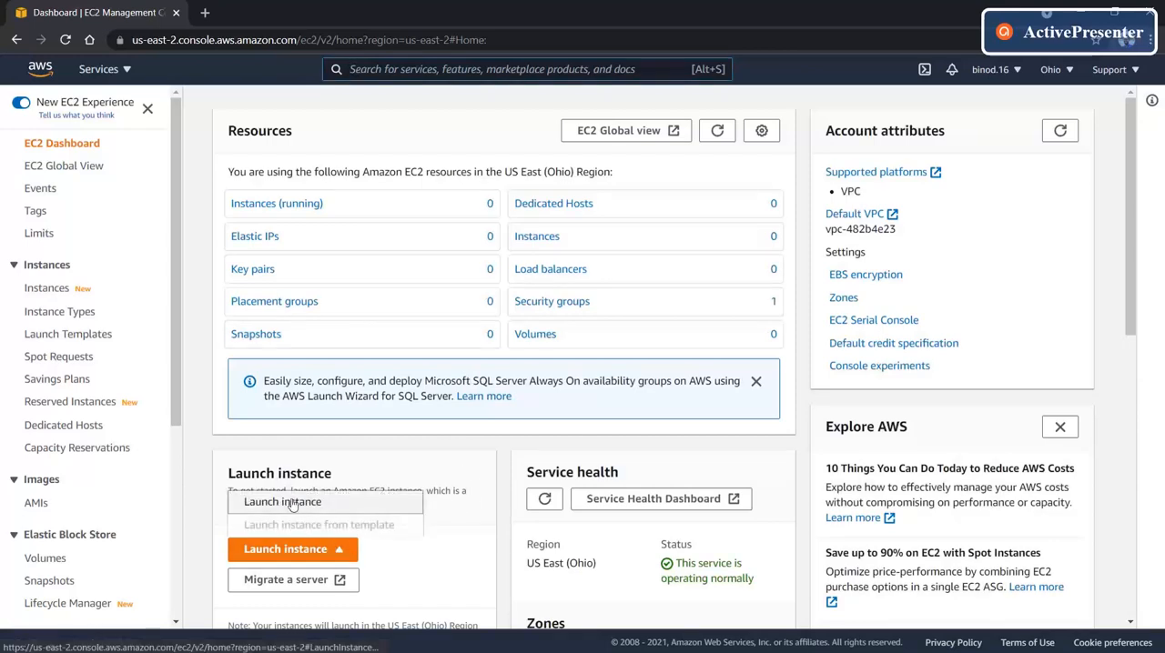
pyautogui.click(291, 503)
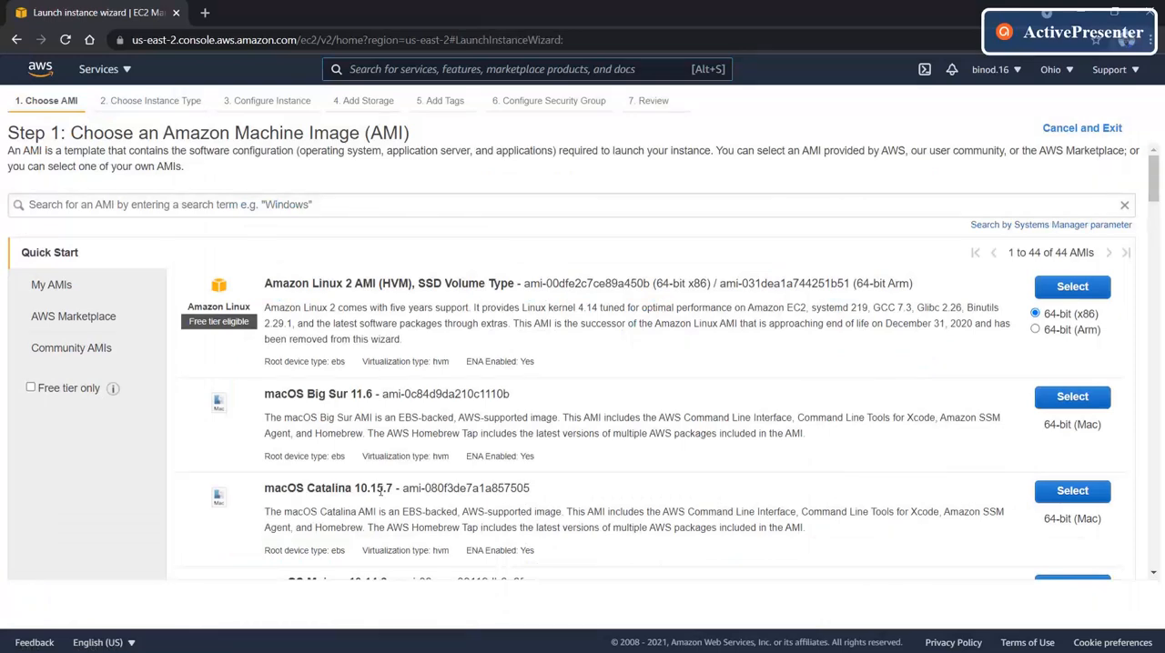
pyautogui.scroll(-5, 380, 491)
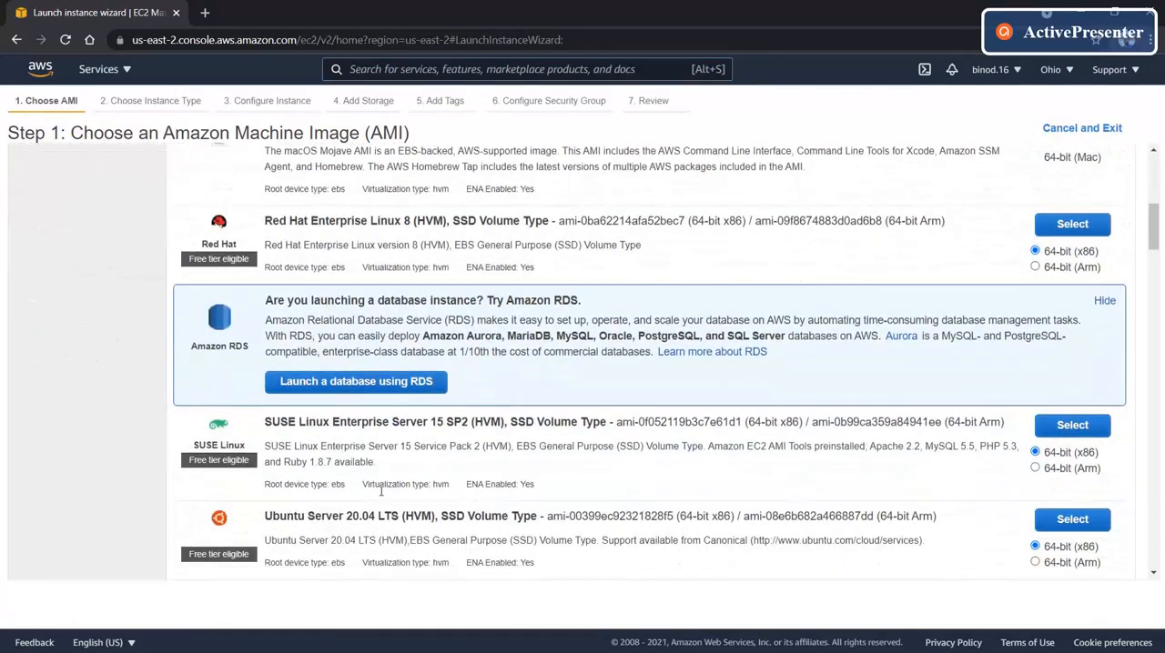
pyautogui.scroll(-2, 380, 491)
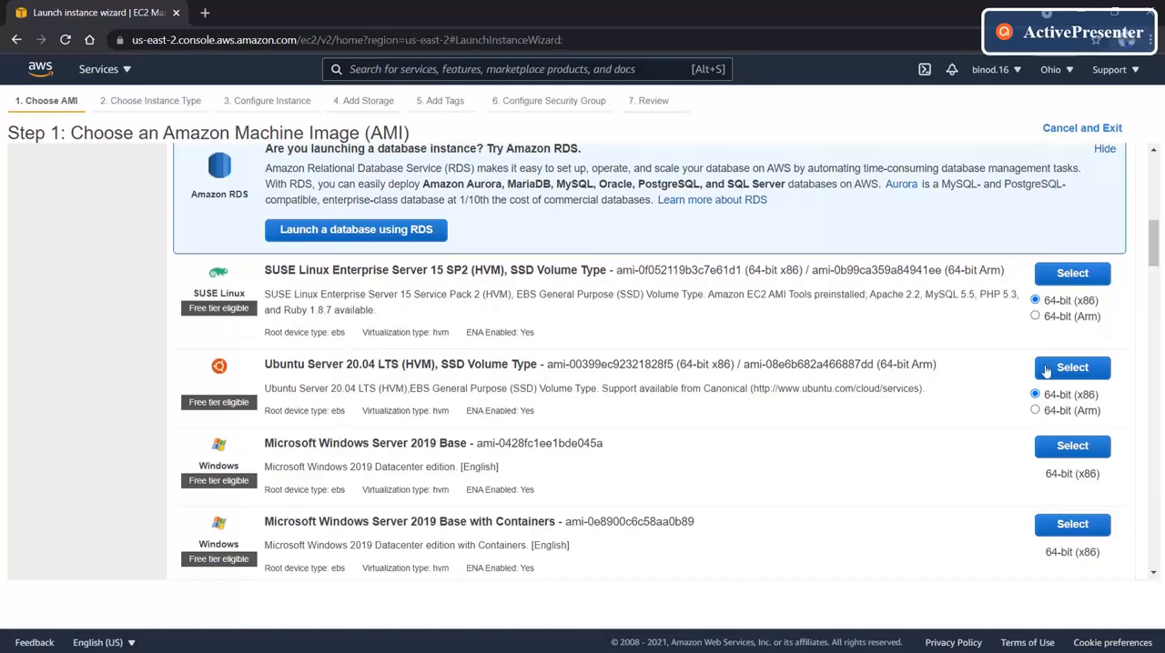
pyautogui.click(1045, 369)
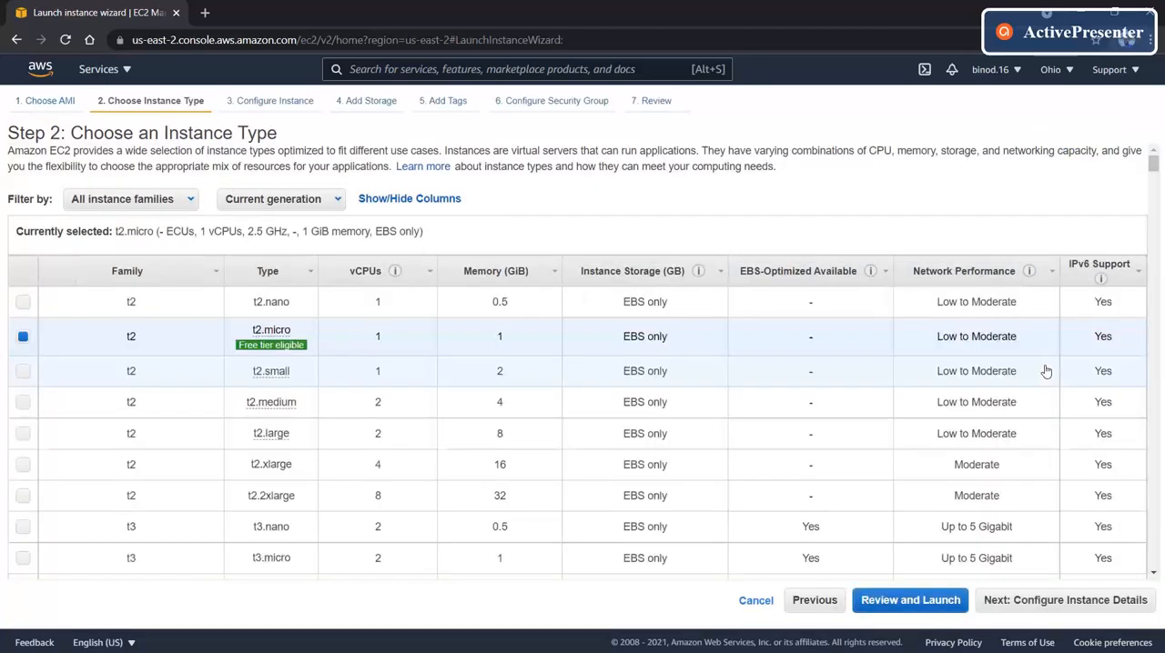
# - Accept the t2.micro type with default instance details, and set the root volume size to 30 GiB
pyautogui.moveTo(298, 352)
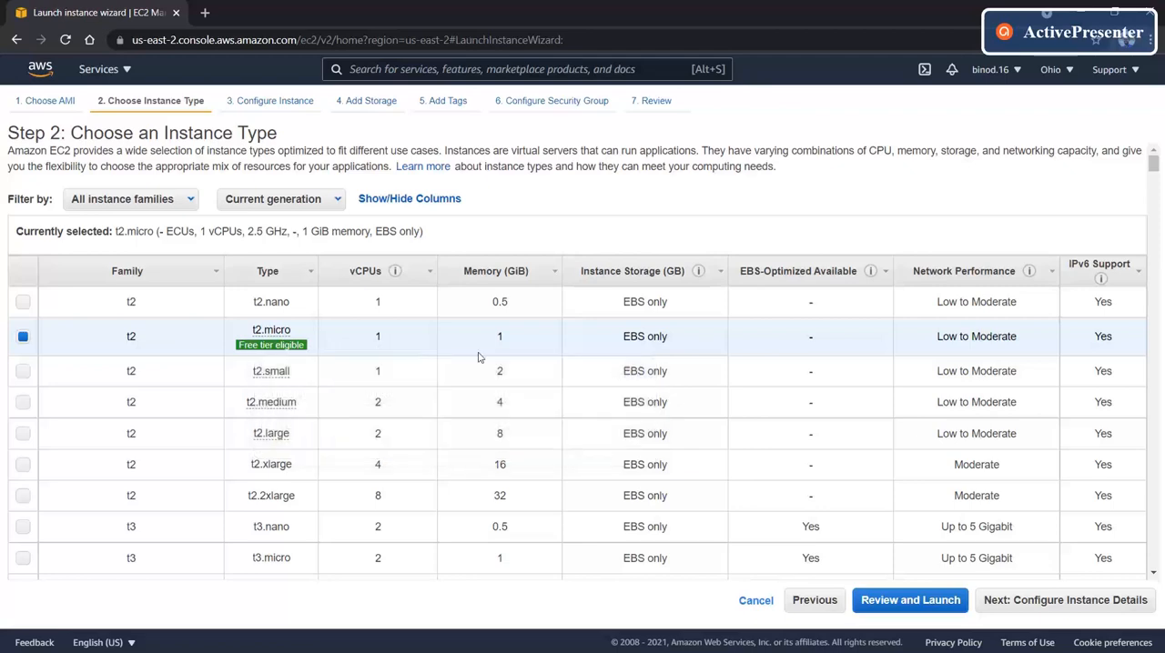
pyautogui.click(1028, 601)
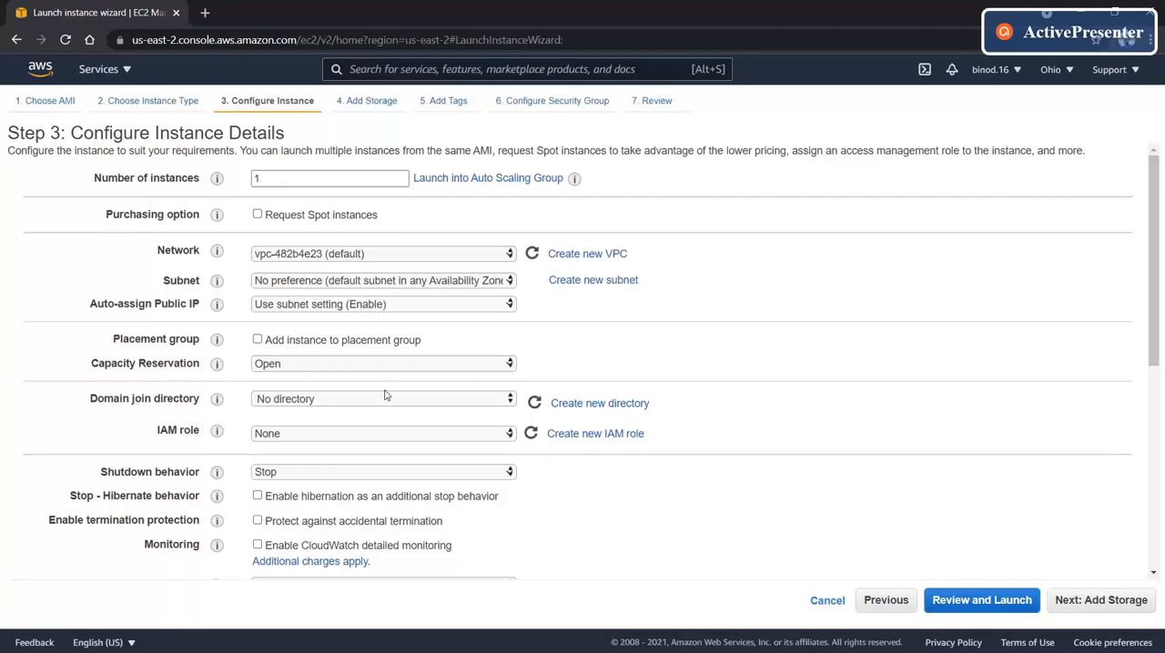
pyautogui.click(1098, 605)
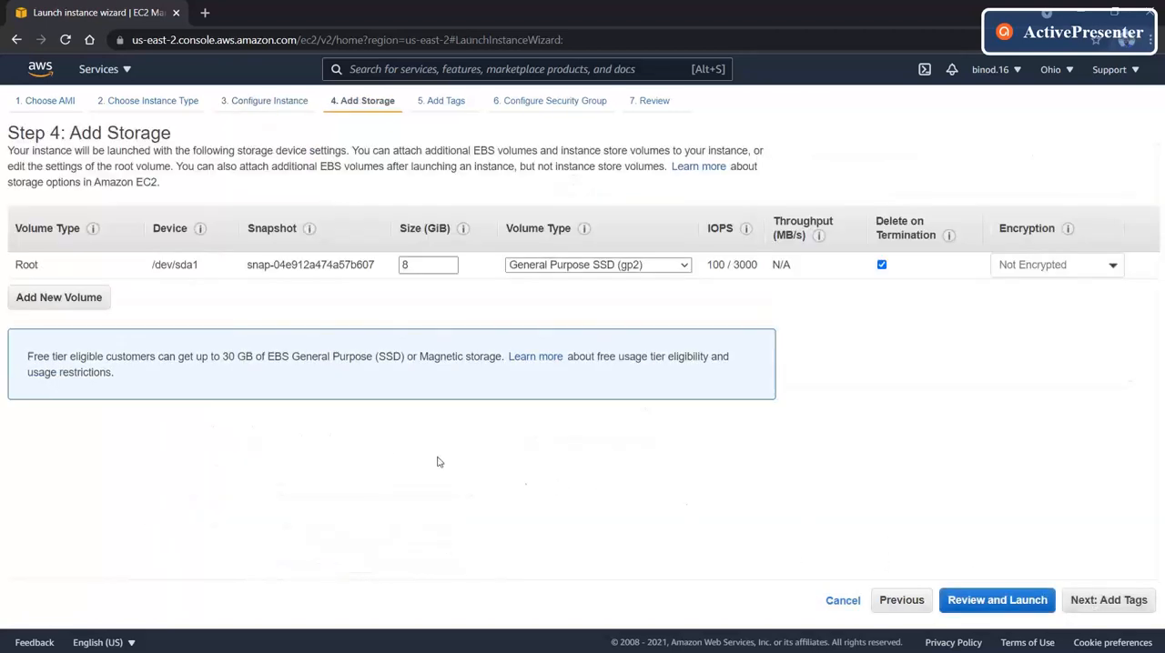
pyautogui.doubleClick(421, 265)
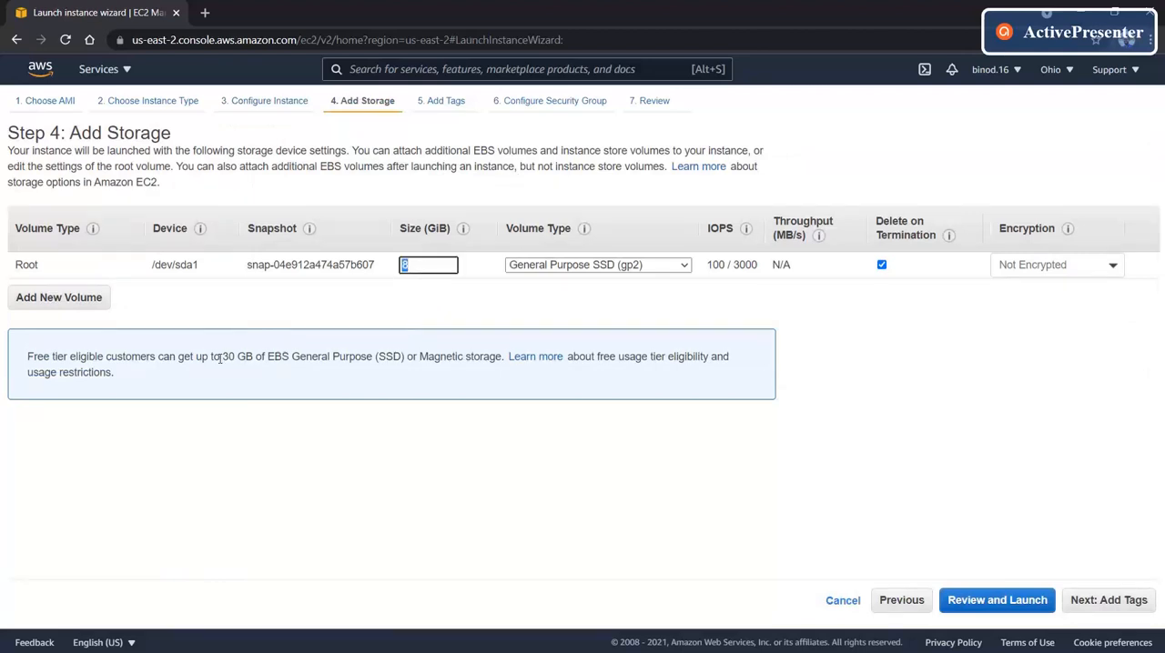
pyautogui.write('30')
pyautogui.click(1098, 605)
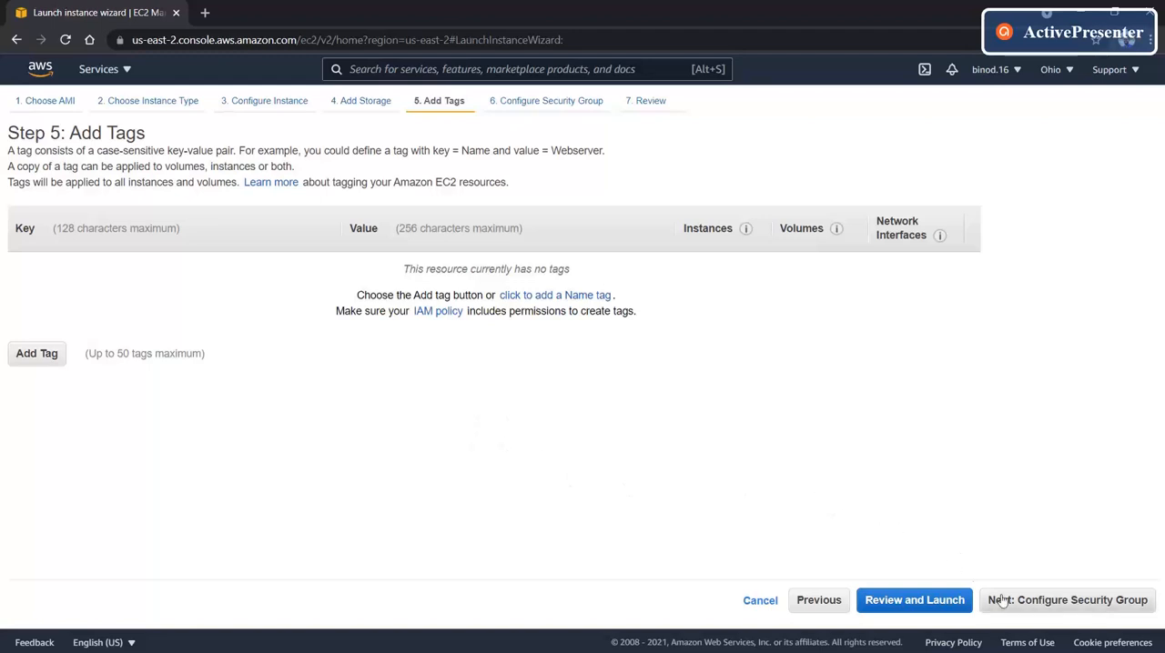
# - Skip adding tags, set the new security group's rule type to All traffic, and proceed to the launch review
pyautogui.click(1062, 605)
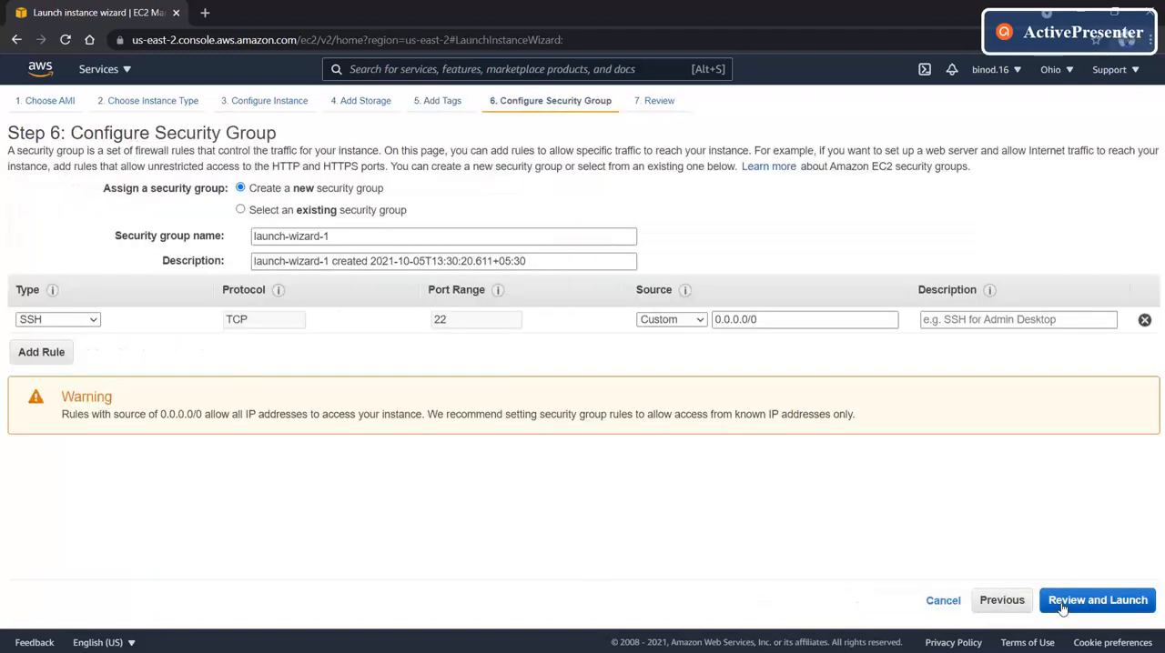
pyautogui.click(91, 320)
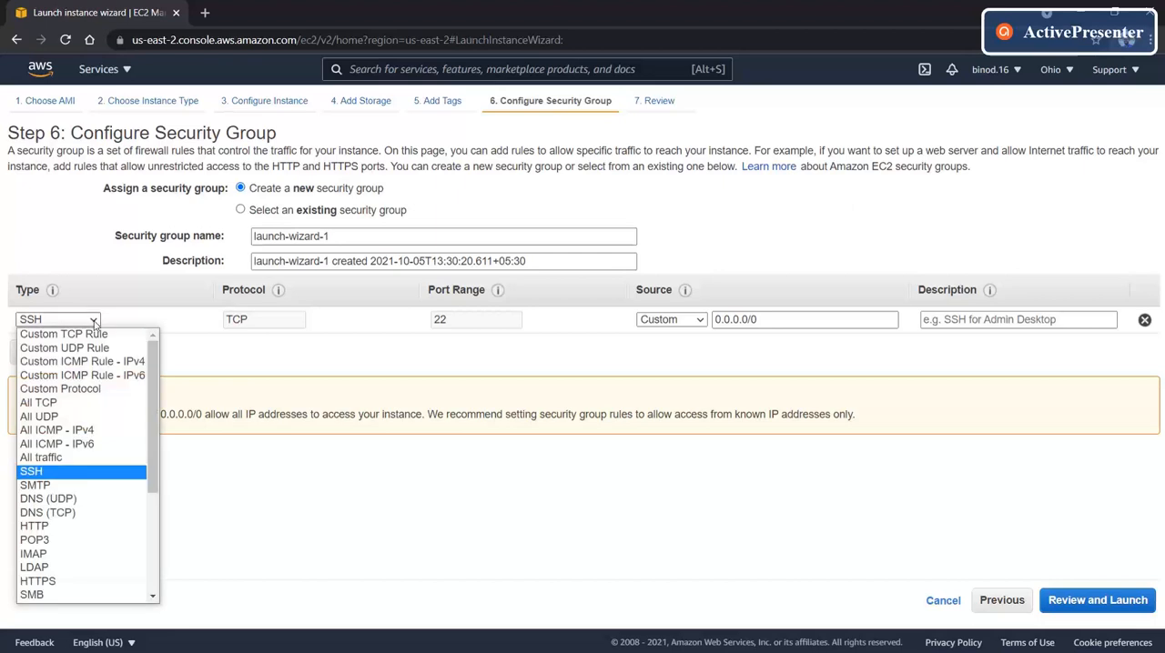
pyautogui.click(86, 457)
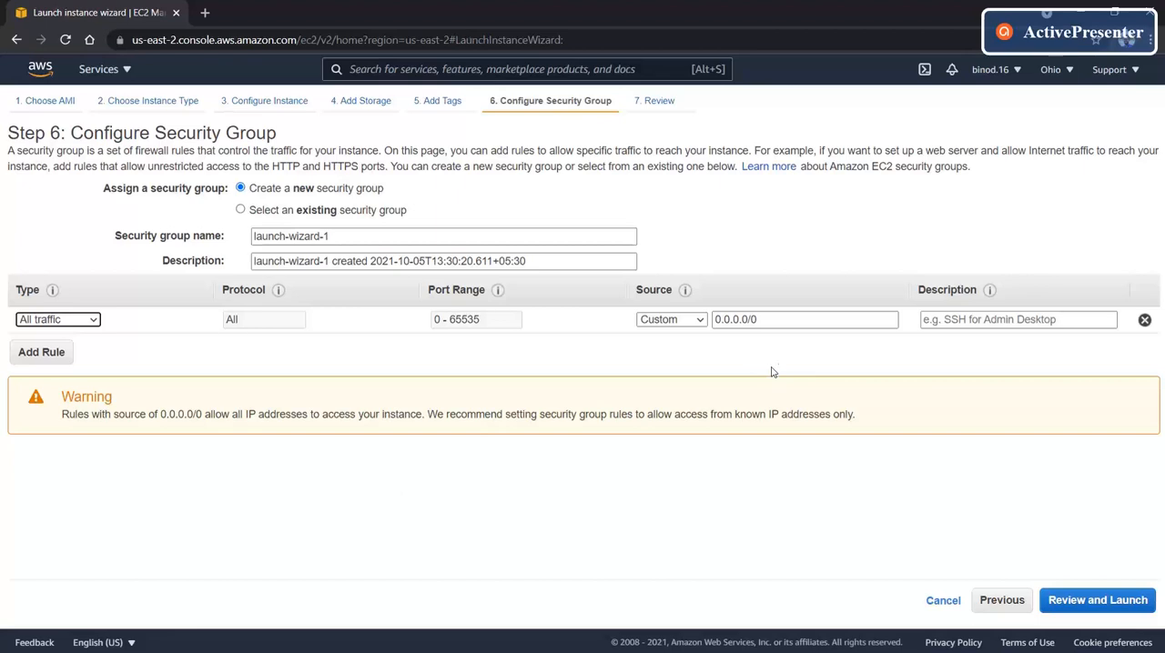
pyautogui.click(1088, 599)
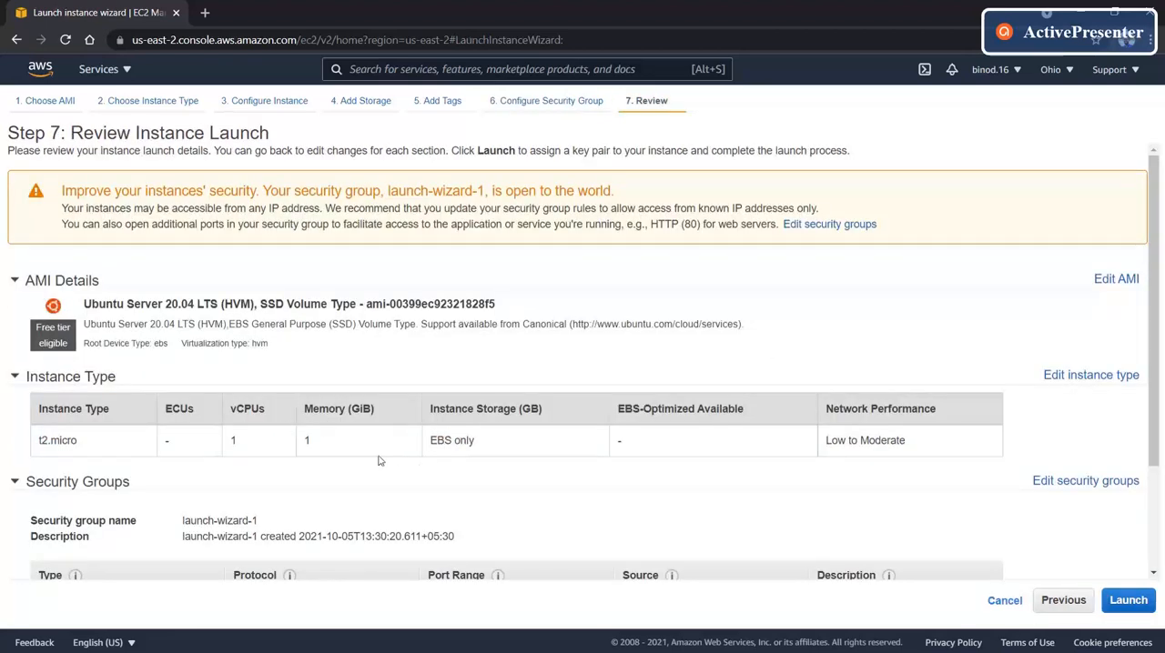
# - Examine the launch review, including the security group, instance details, storage and tags sections
pyautogui.scroll(-2, 410, 465)
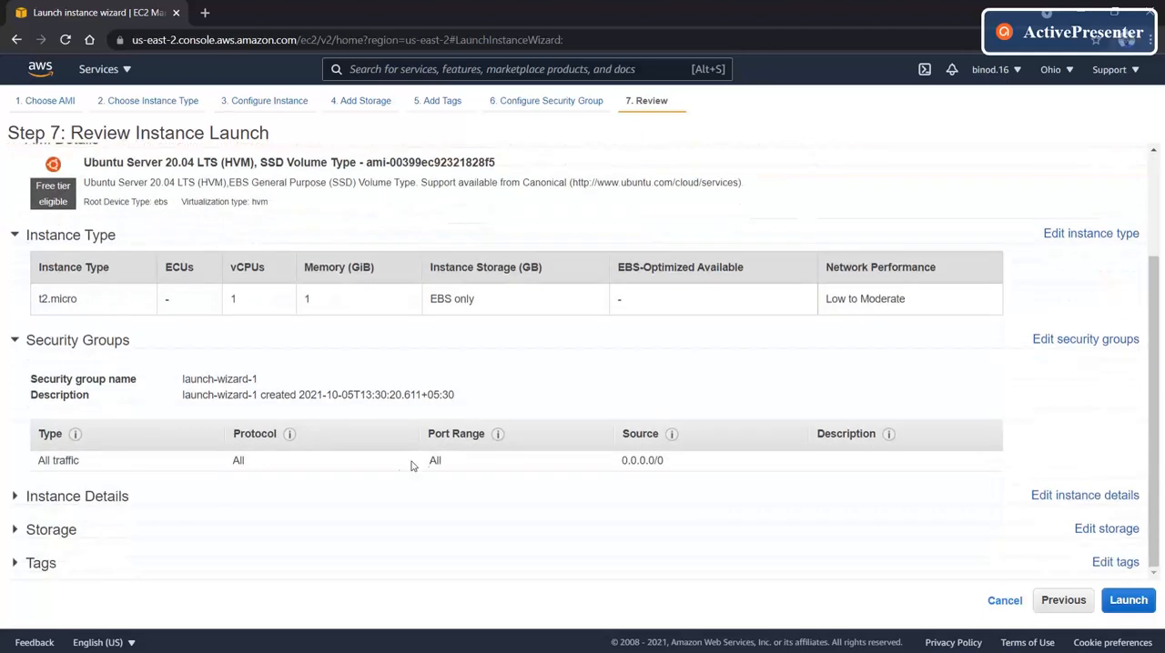
pyautogui.click(132, 496)
pyautogui.scroll(-3, 182, 491)
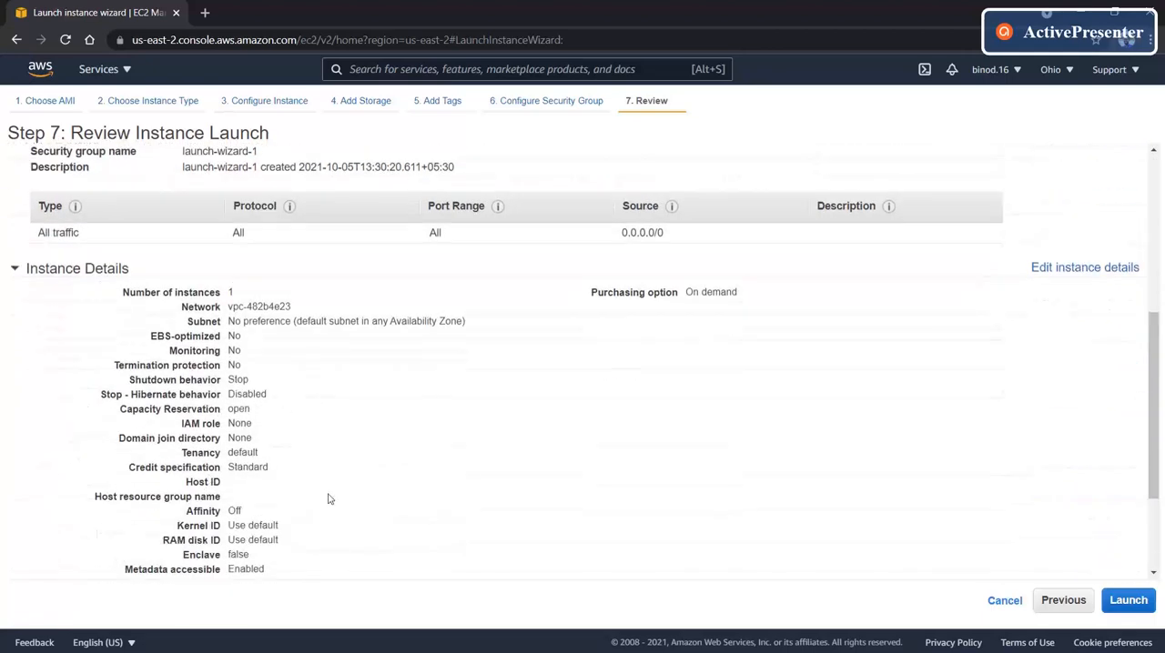
pyautogui.scroll(-2, 298, 506)
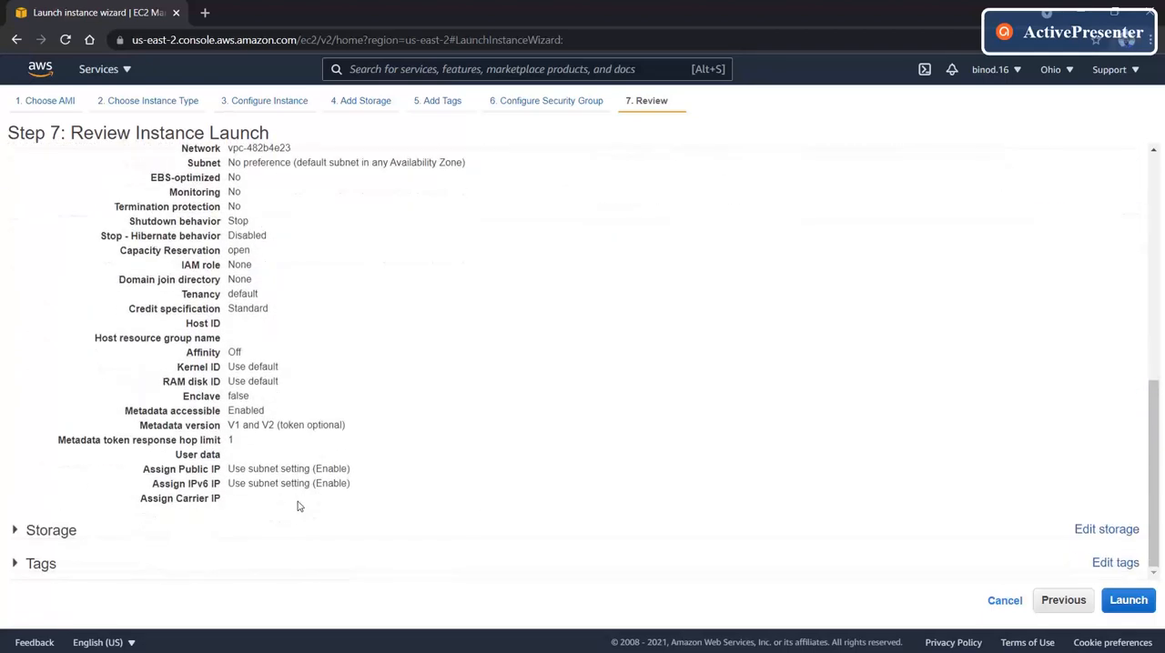
pyautogui.click(125, 531)
pyautogui.scroll(-1, 288, 507)
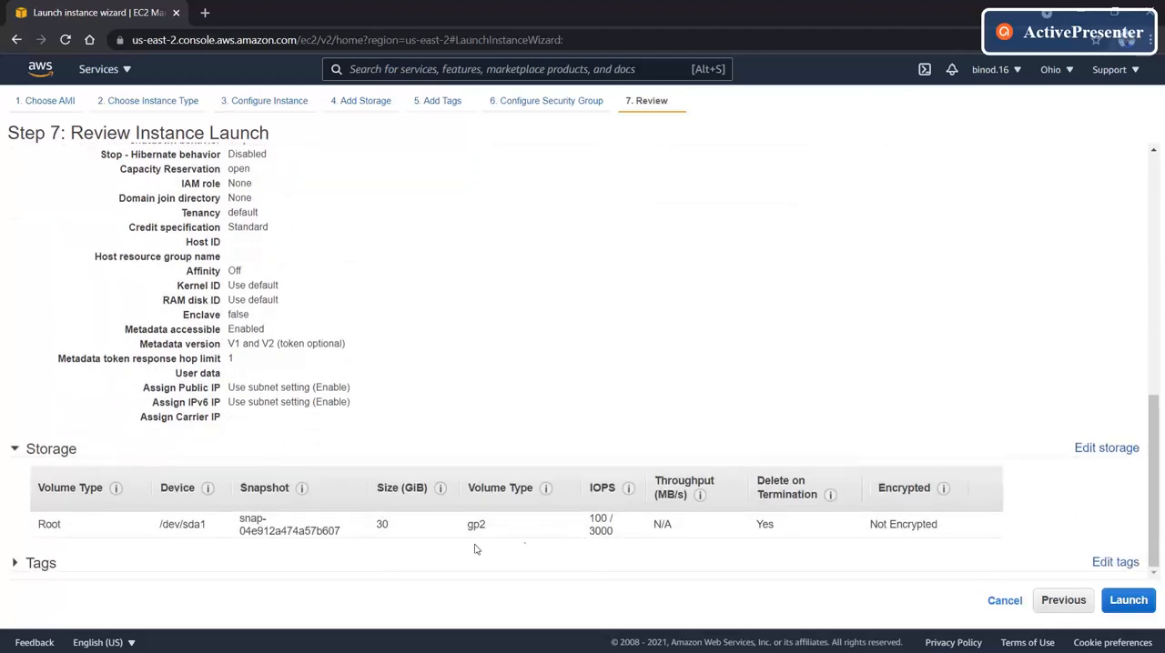
pyautogui.click(163, 565)
pyautogui.scroll(-1, 204, 560)
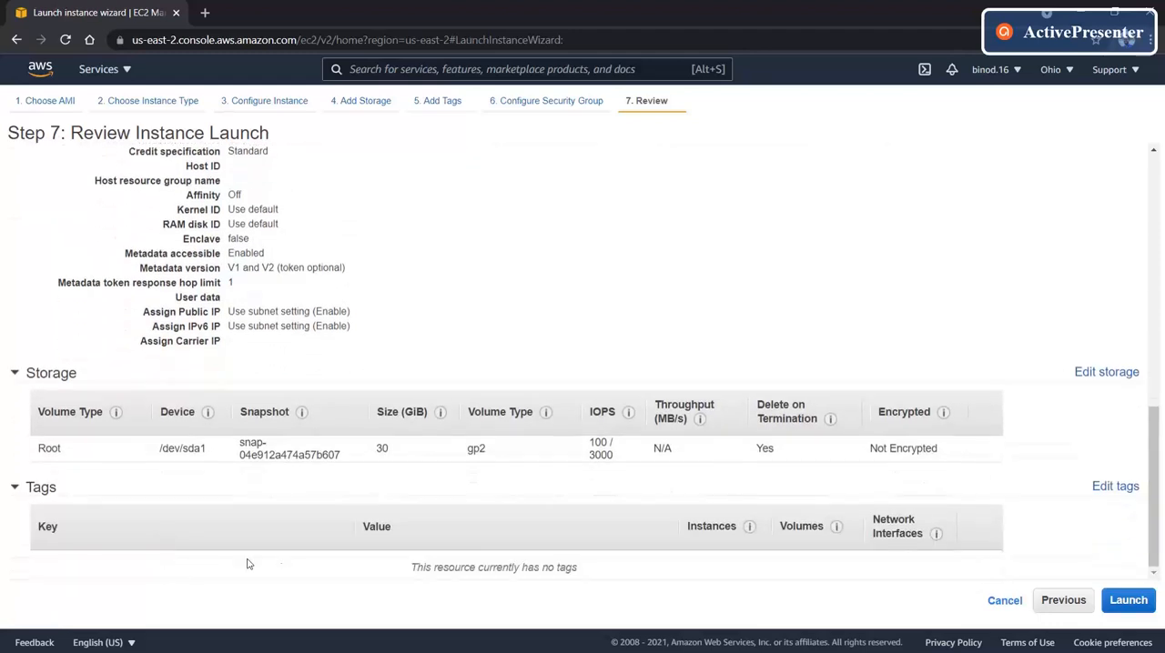
# - Create and download a new RSA key pair named my-ec2-key-pair, and launch the instance with it
pyautogui.click(1120, 594)
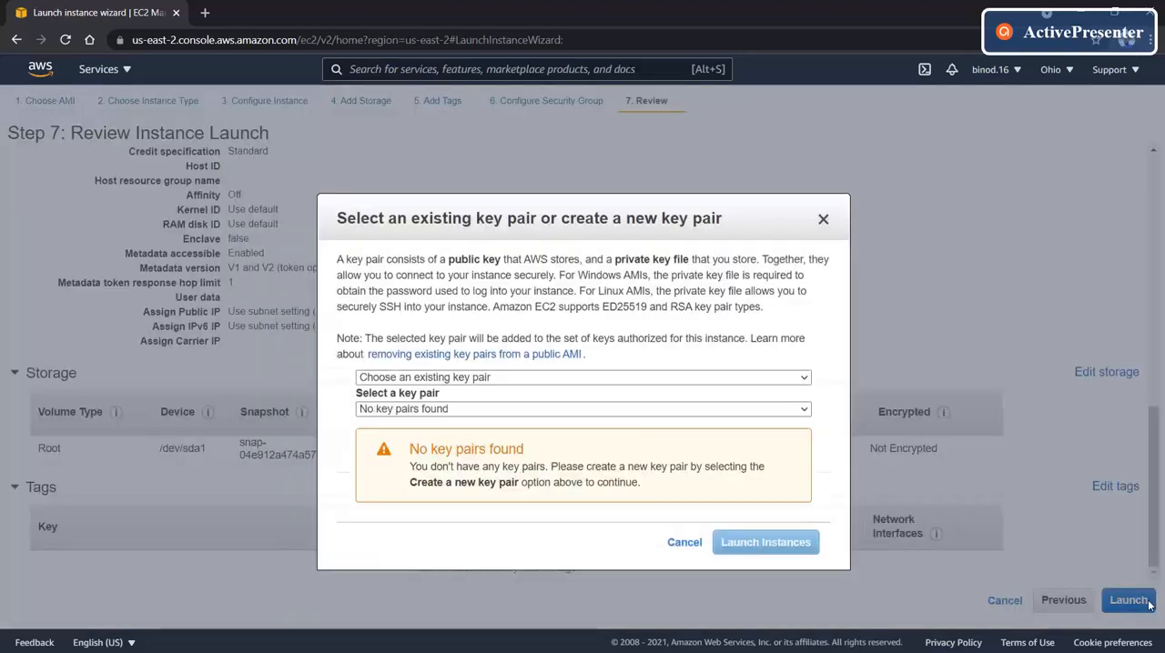
pyautogui.click(440, 378)
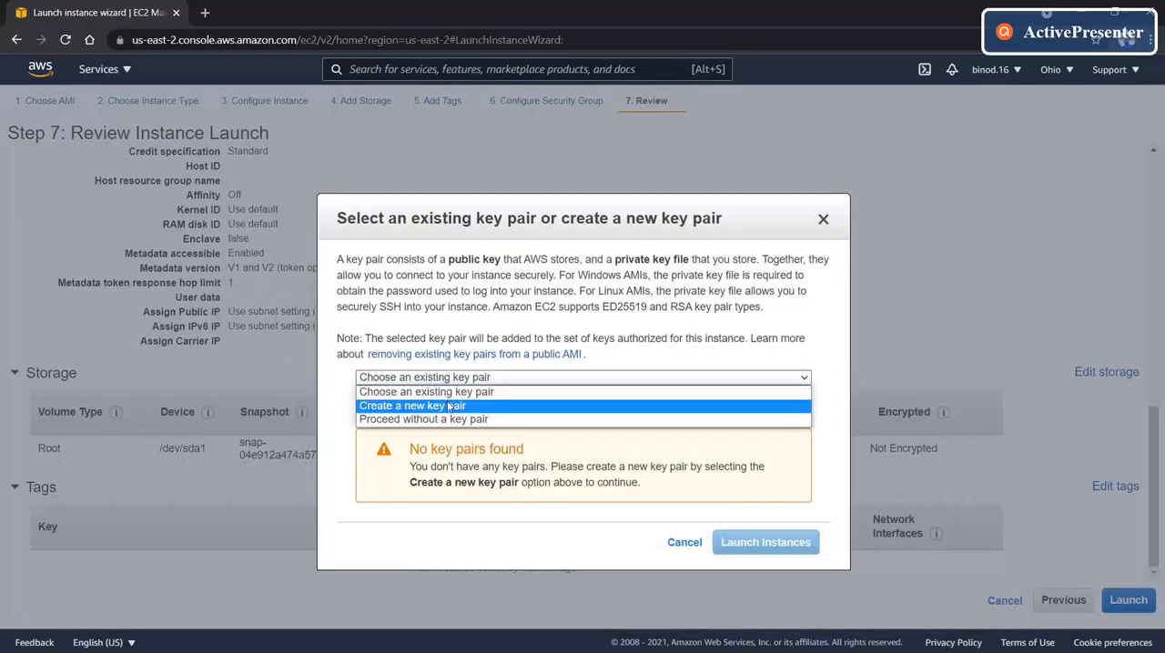
pyautogui.click(447, 404)
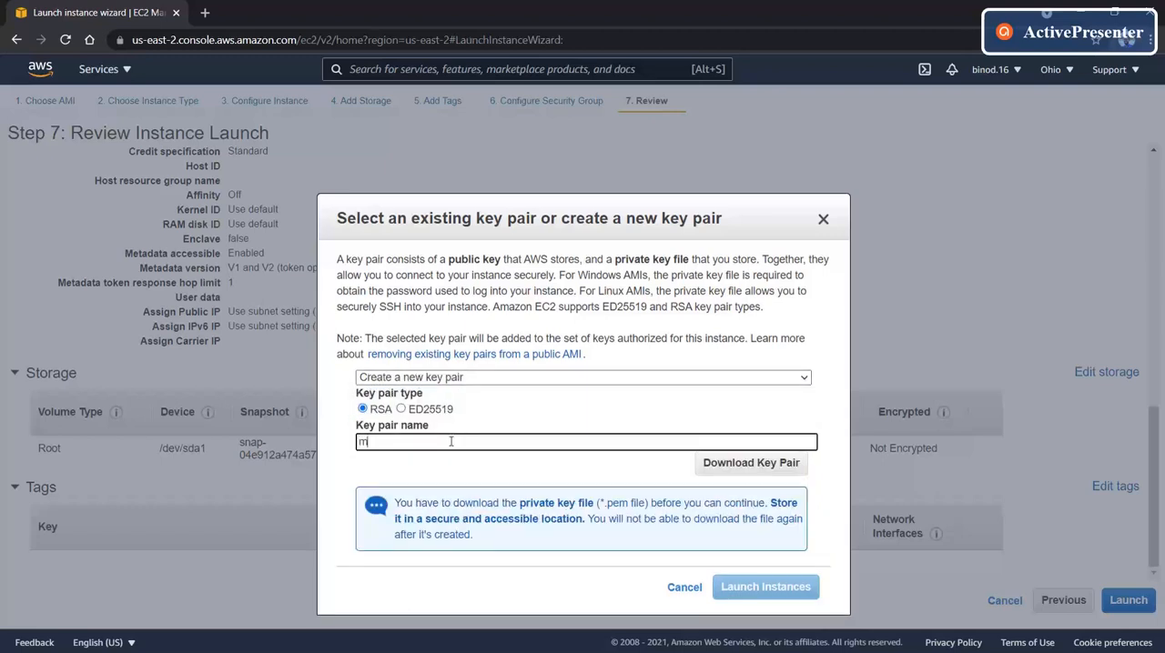
pyautogui.write('my-ec2-key-pair')
pyautogui.click(727, 473)
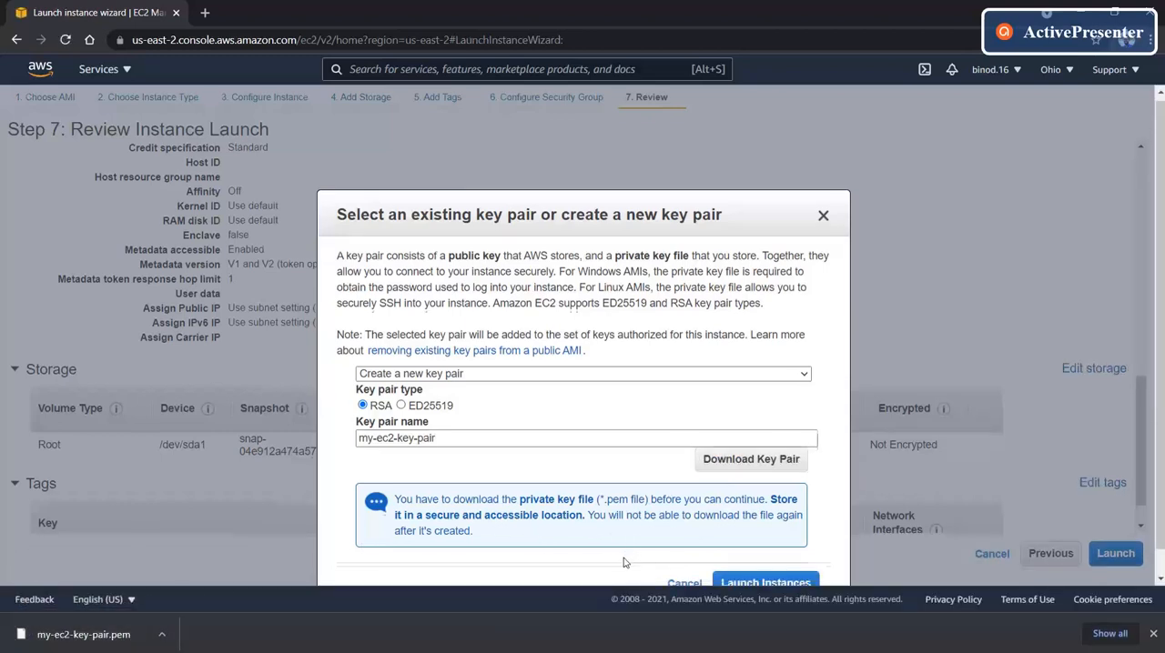
pyautogui.scroll(-1, 646, 556)
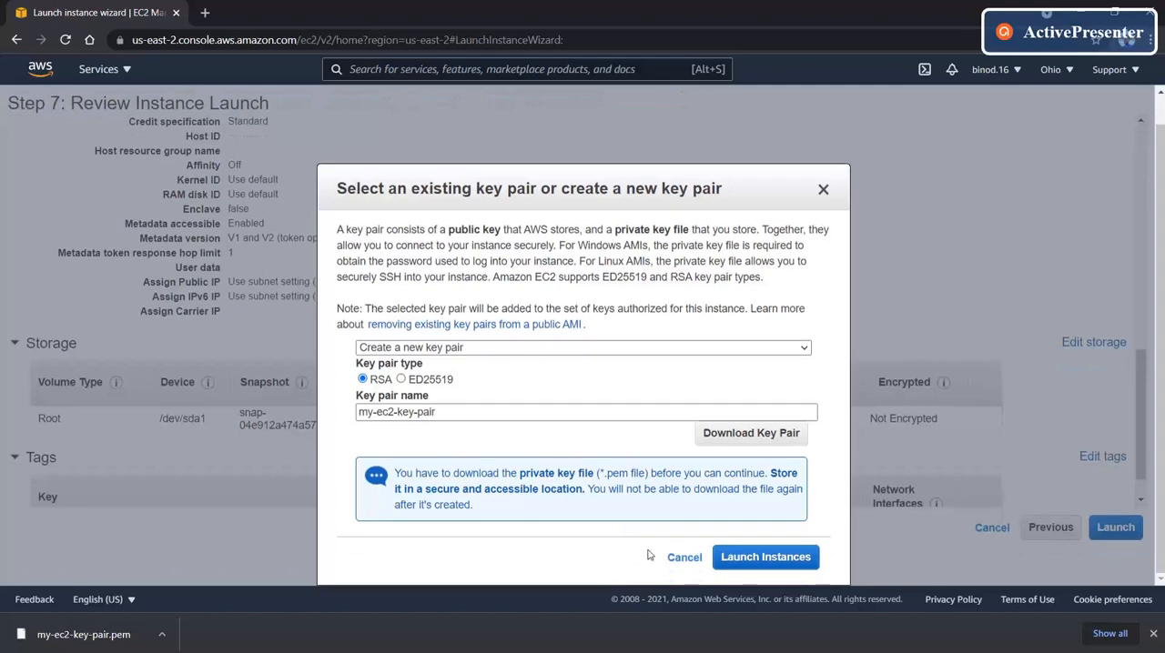
pyautogui.click(758, 558)
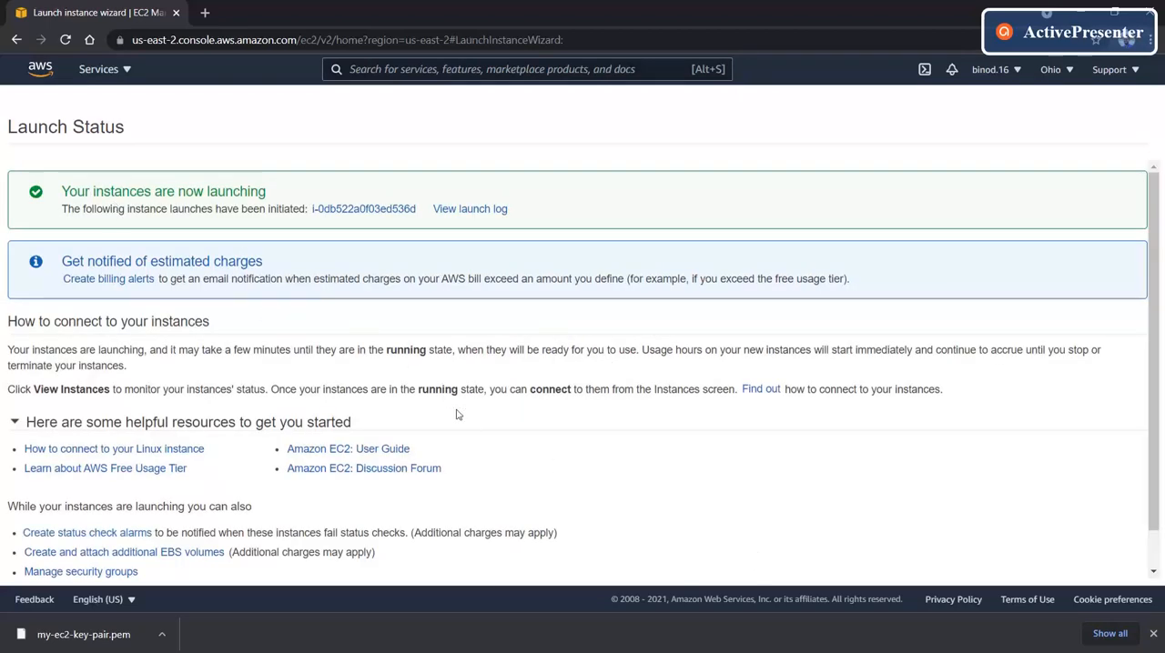
# - Open the launched instance's summary from the instances list and copy its public IPv4 DNS
pyautogui.scroll(-1, 457, 415)
pyautogui.click(1080, 565)
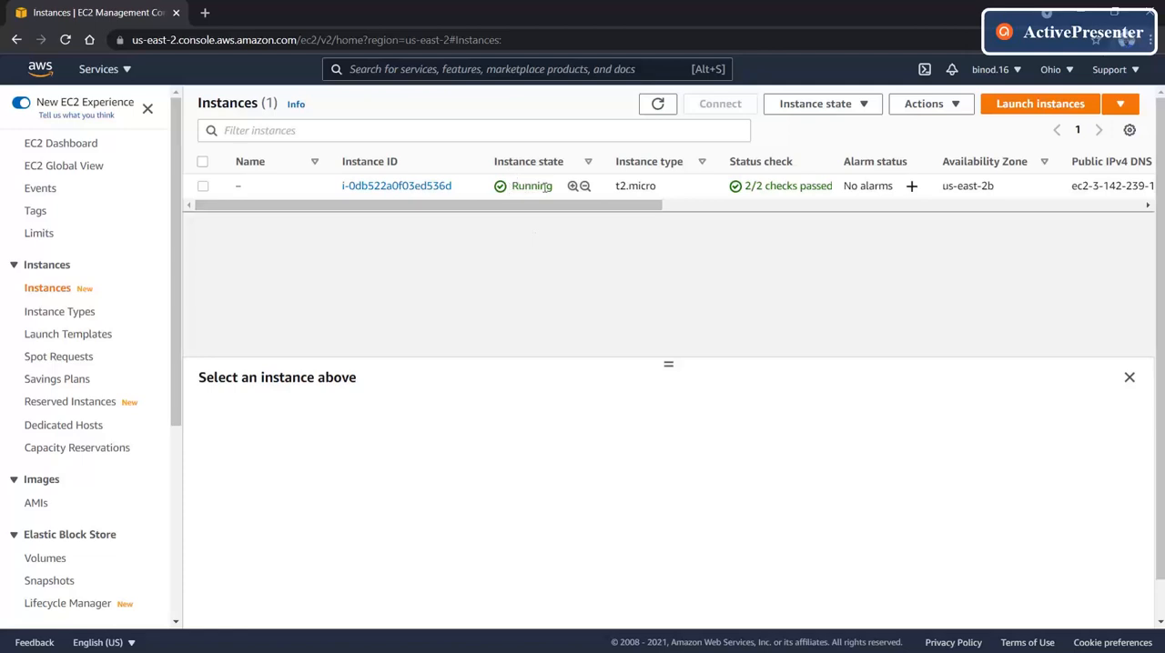
pyautogui.click(397, 186)
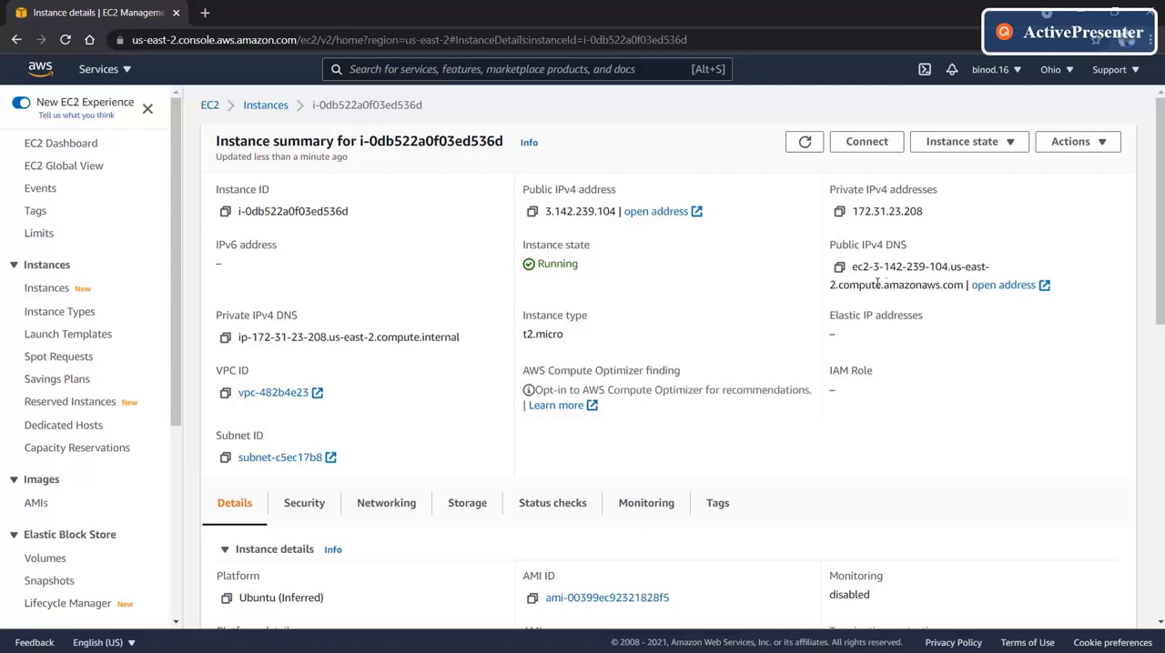
pyautogui.click(839, 268)
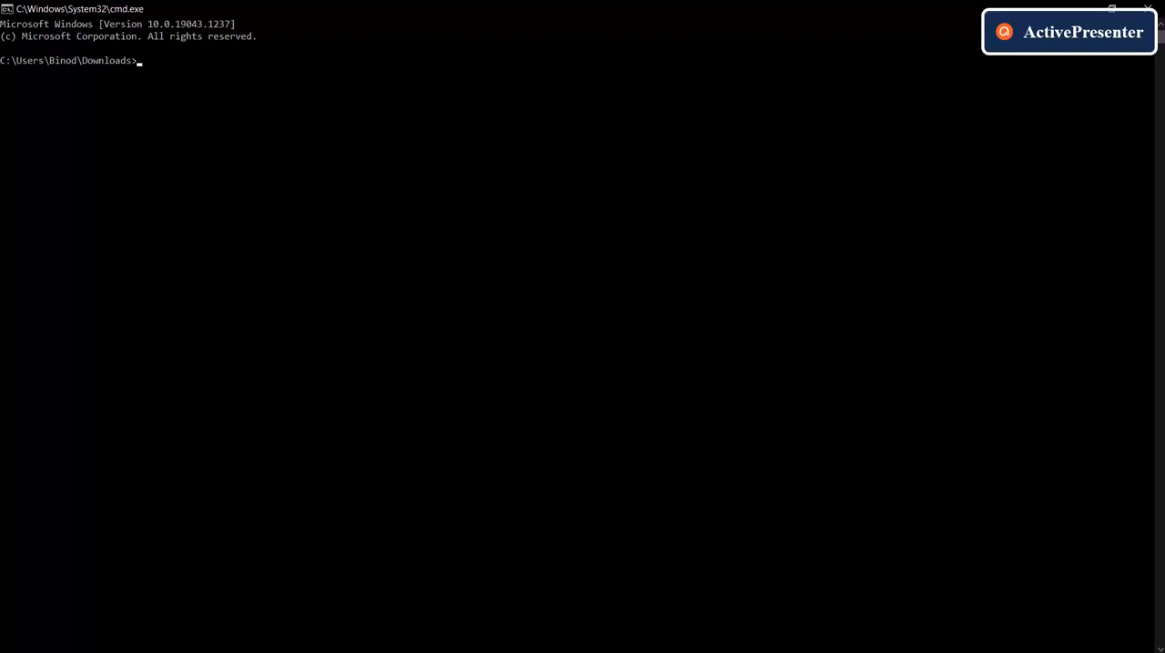
pyautogui.write('ssh')
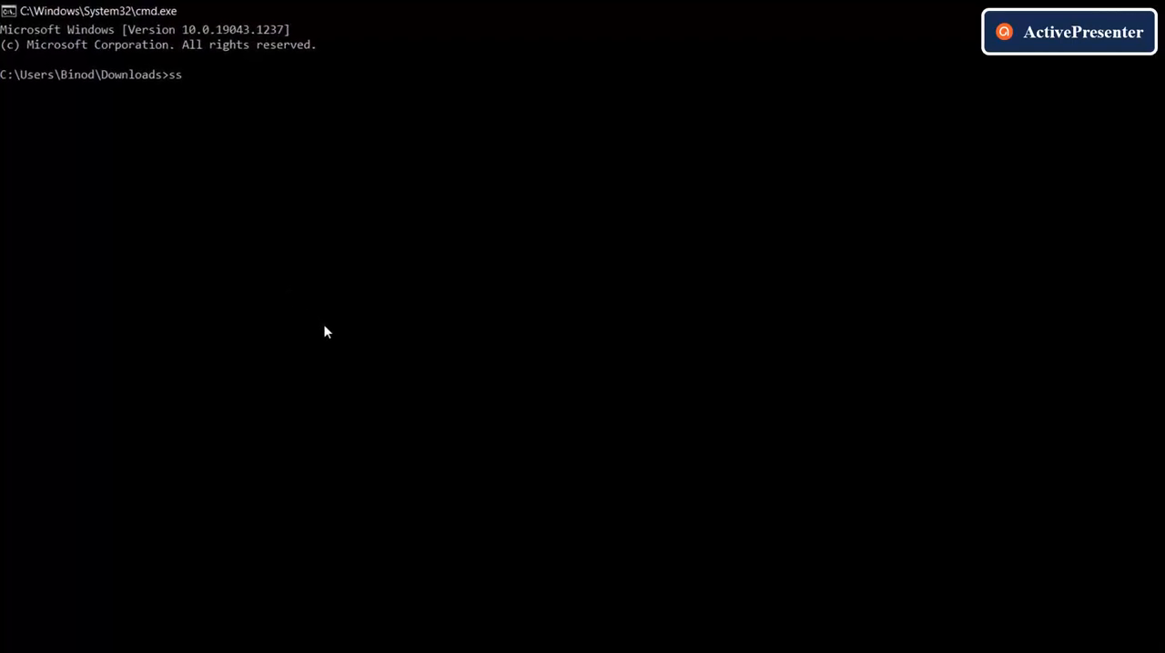
pyautogui.write(' -i ')
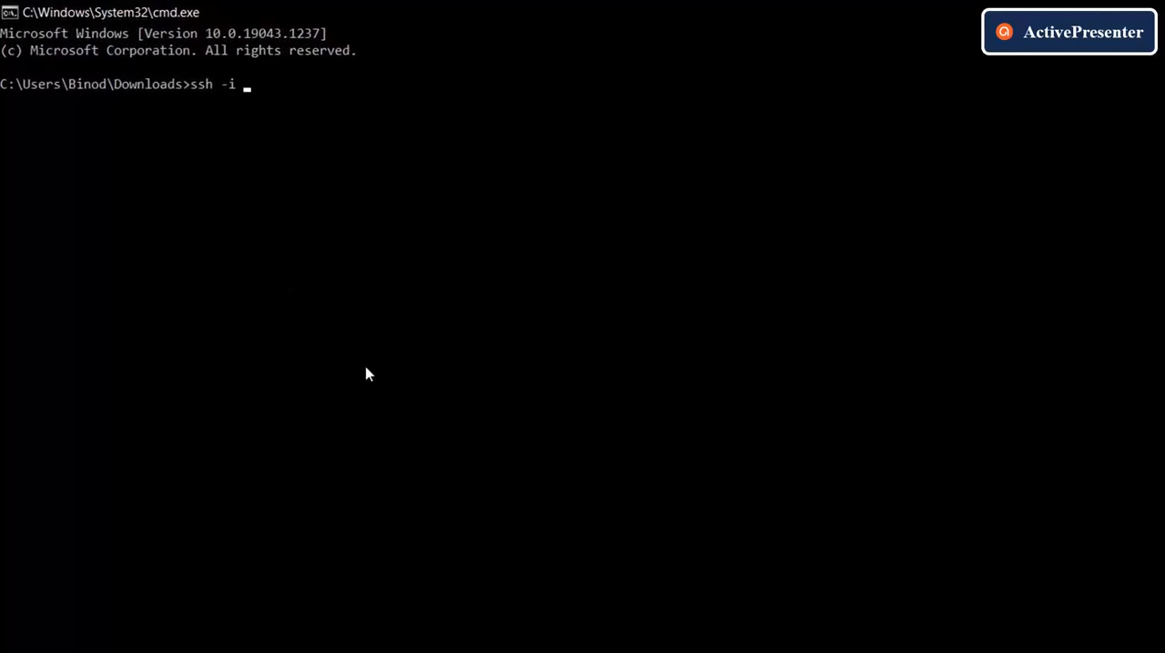
pyautogui.write('my')
pyautogui.press('Tab')
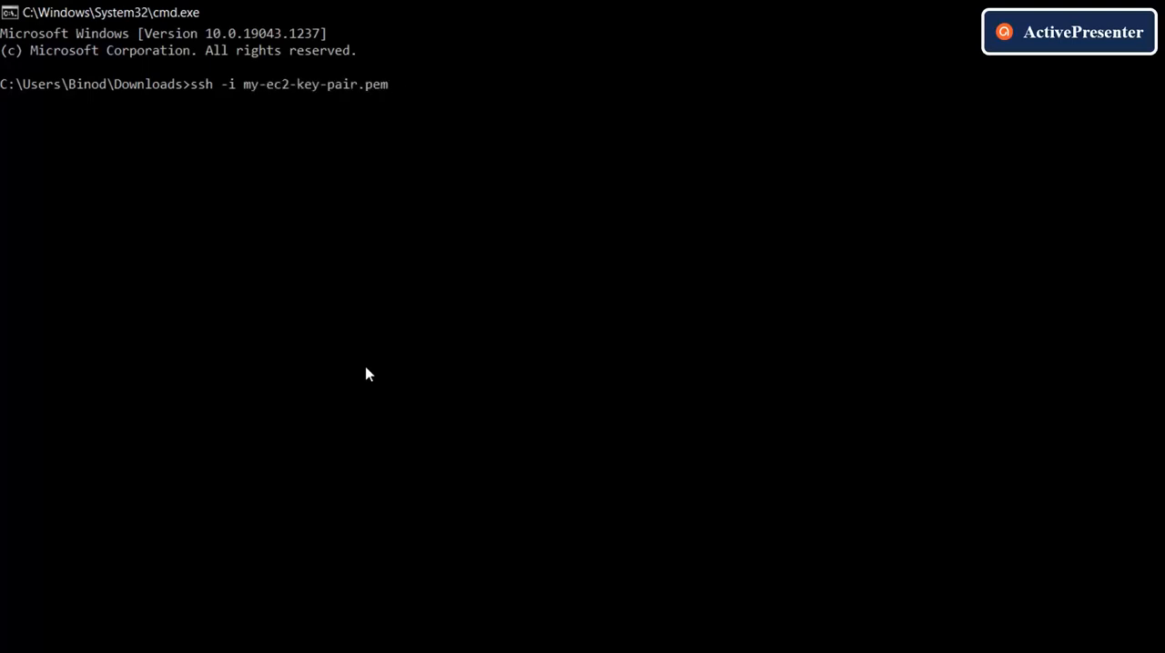
pyautogui.write('ubuntu@')
pyautogui.hotkey('ctrl', 'v')
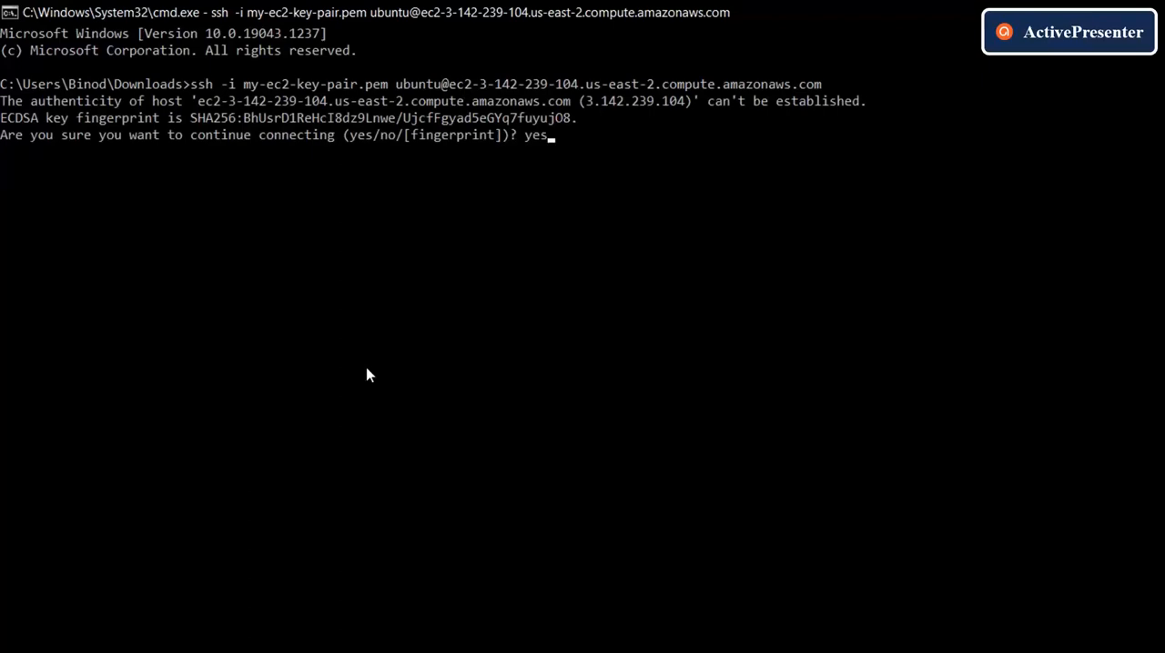
pyautogui.press('Return')
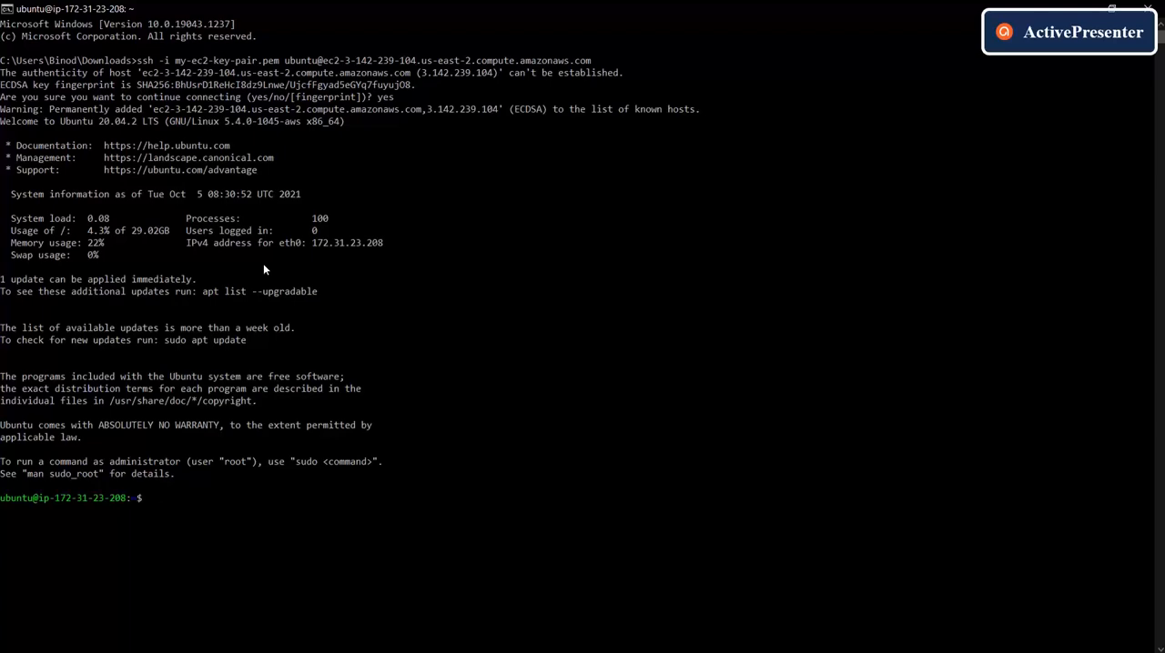
# - Create a directory named new-dir in the Ubuntu home directory, listing the directory contents before and after
pyautogui.write('ls')
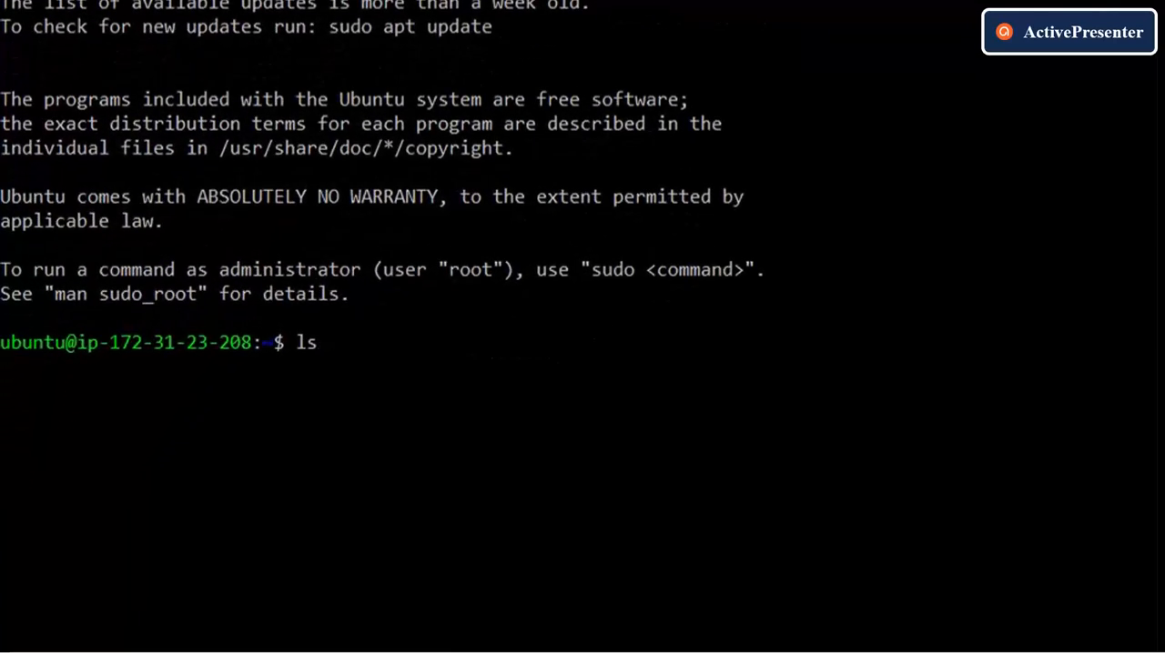
pyautogui.press('Return')
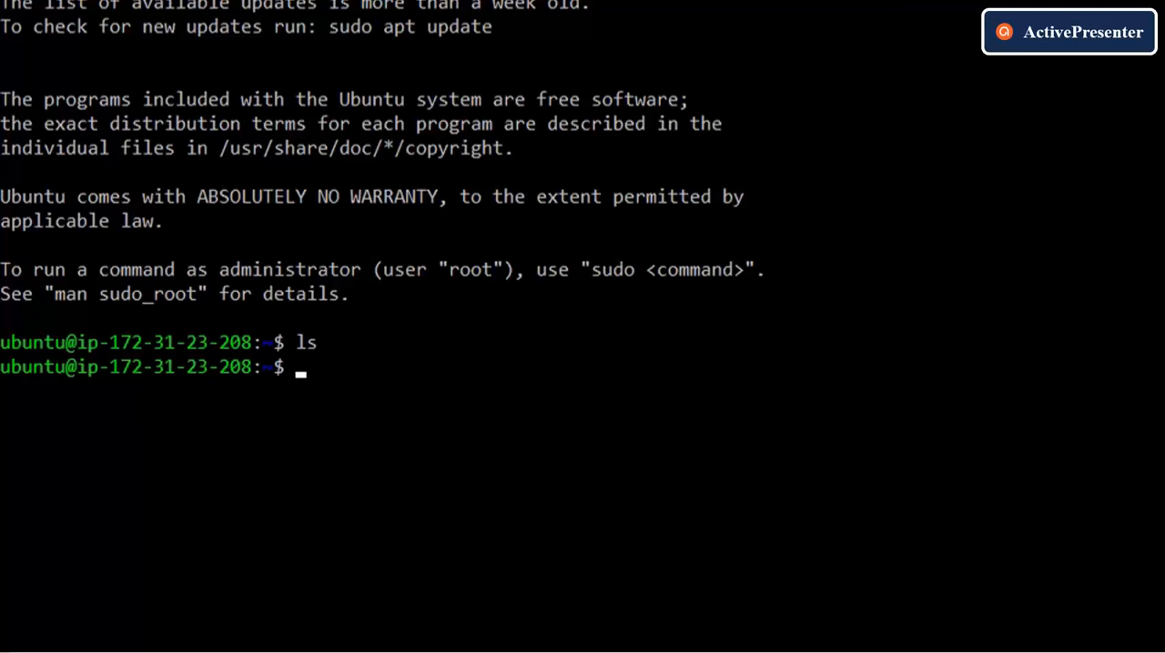
pyautogui.write('mkdir new-dir')
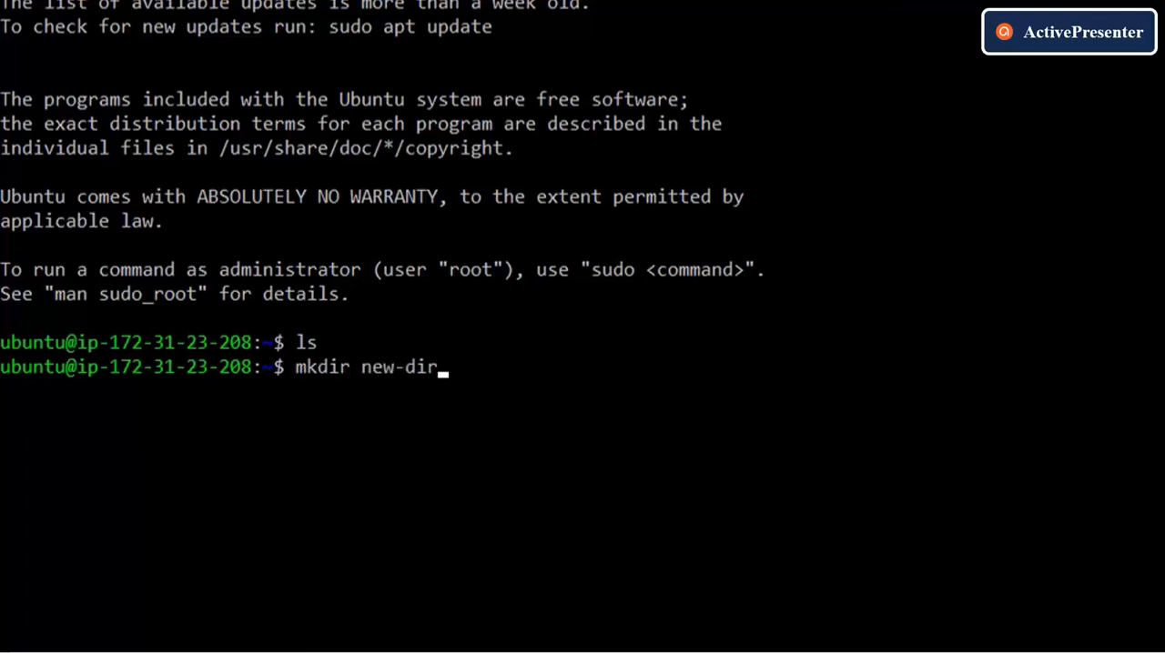
pyautogui.press('Return')
pyautogui.write('ls')
pyautogui.press('Return')
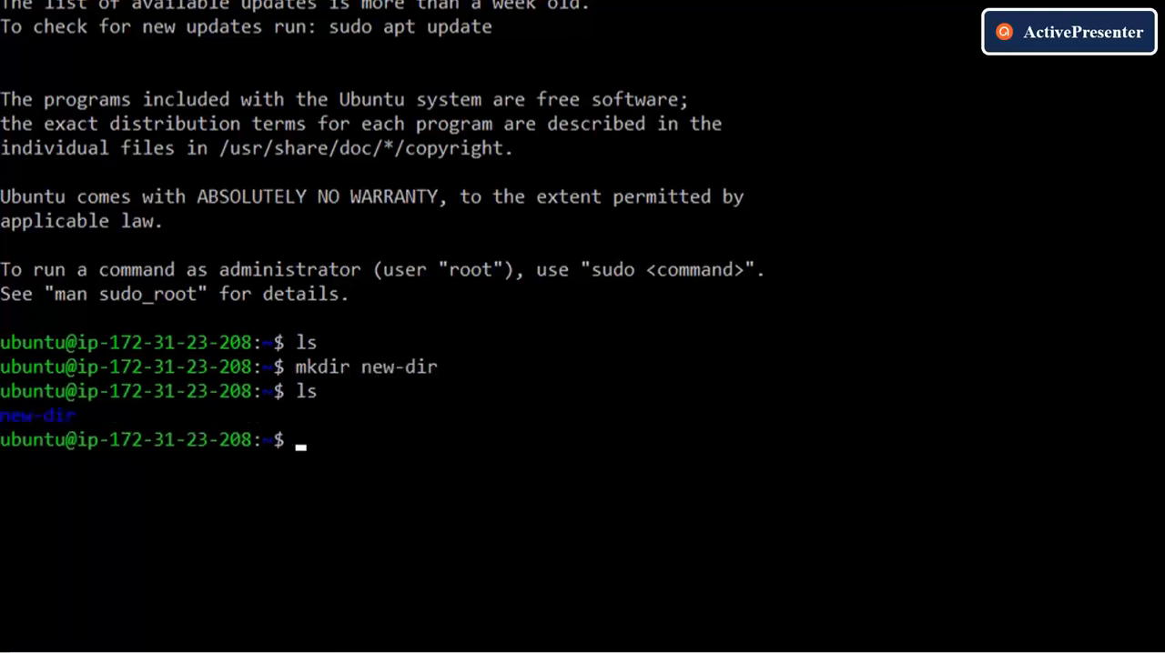
# - Change the working directory to new-dir
pyautogui.write('cd new')
pyautogui.press('Tab')
pyautogui.press('Return')
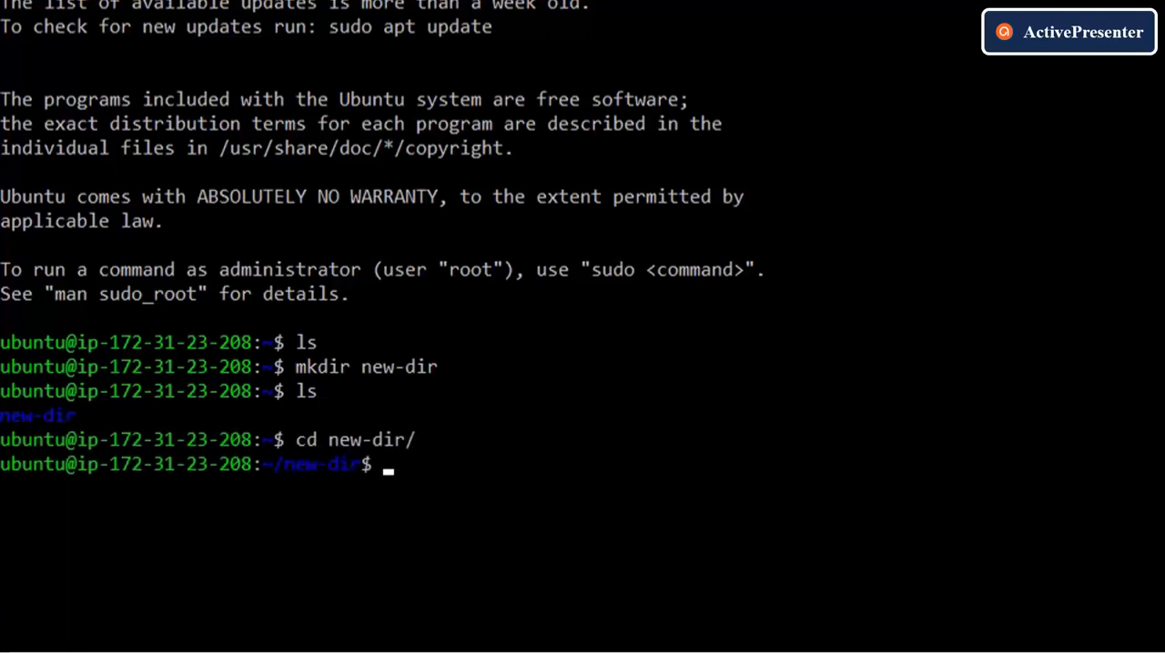